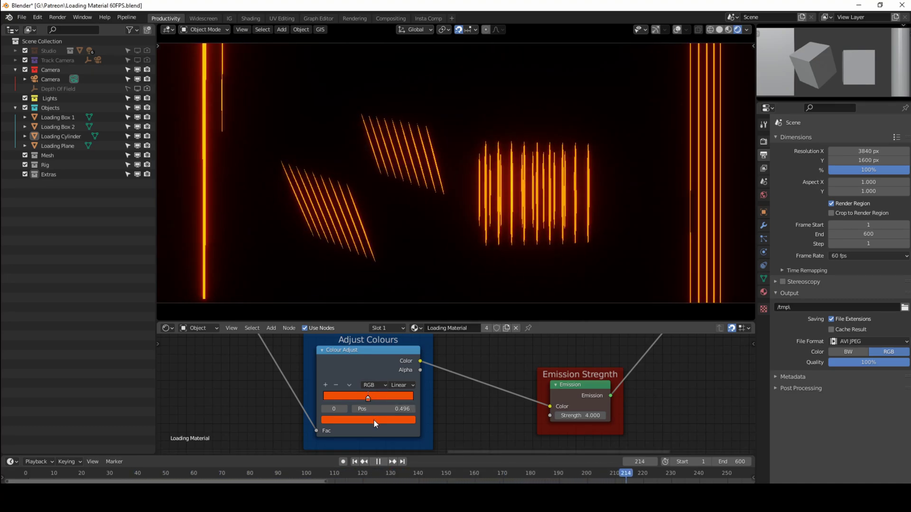
- Recolour the ramp's colour stop from orange to blue and lower the emission strength
left_click(374, 421)
left_click_drag(358, 333, 377, 301)
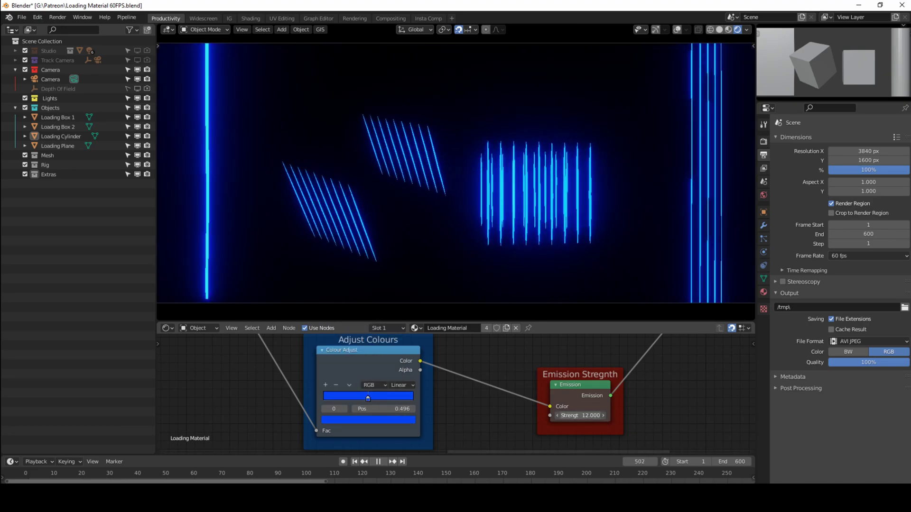
left_click_drag(581, 416, 569, 416)
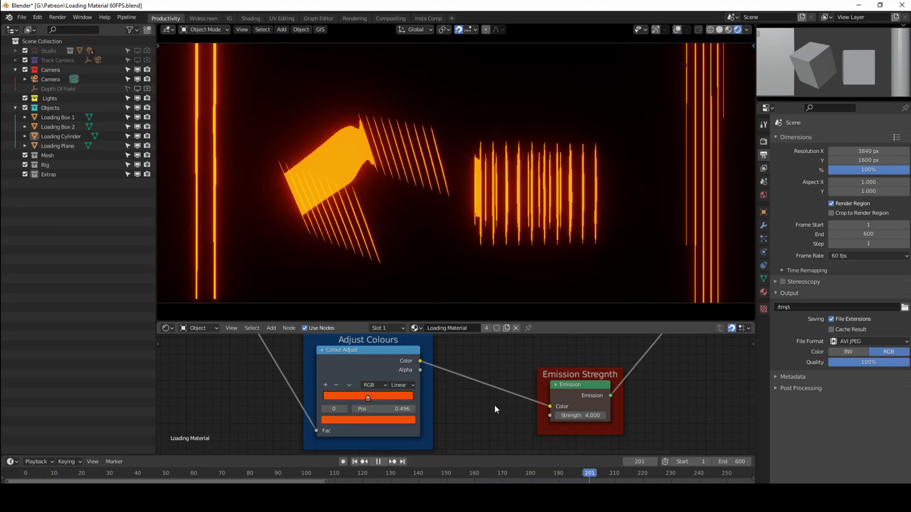
- Zoom and pan the Shader Editor to bring the rest of the node tree into view
middle_click_drag(476, 403, 609, 436)
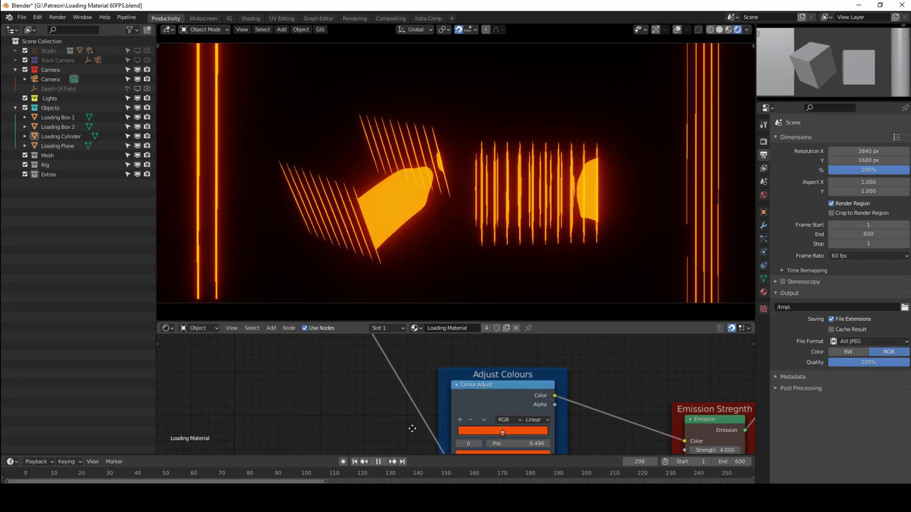
scroll(382, 405, "down", 5)
scroll(412, 393, "down", 3)
scroll(533, 411, "up", 3)
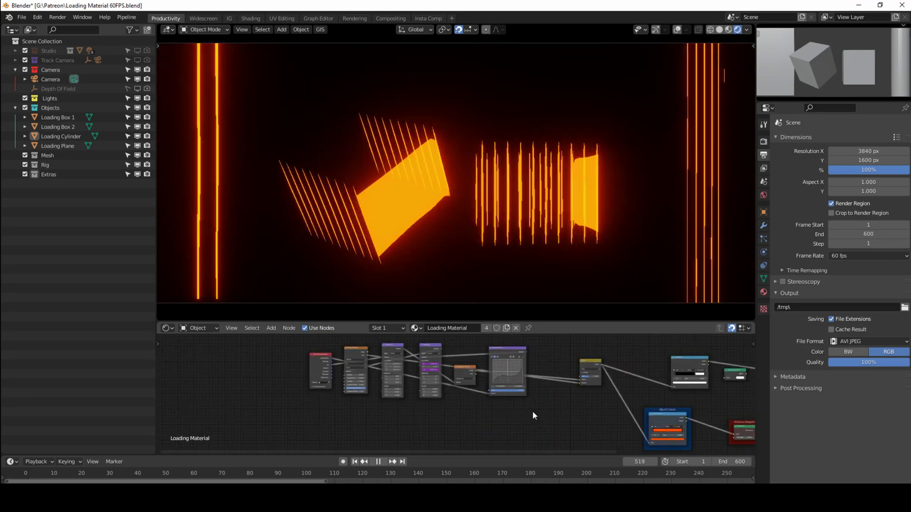
scroll(420, 404, "down", 2)
scroll(425, 405, "up", 3)
scroll(425, 407, "down", 3)
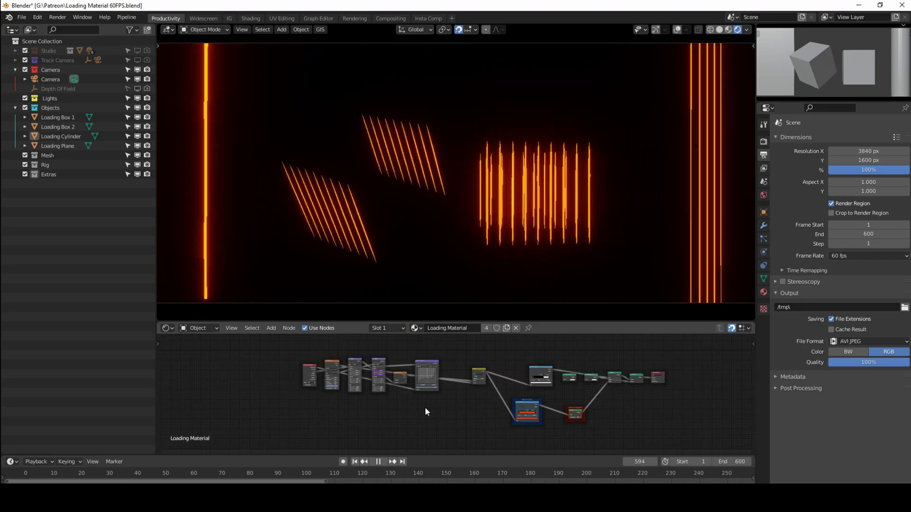
scroll(426, 408, "up", 3)
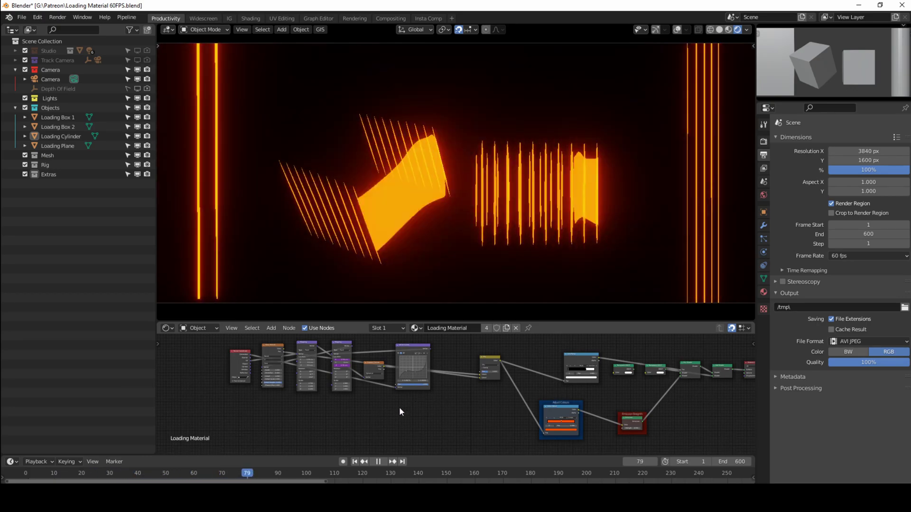
scroll(338, 414, "up", 5)
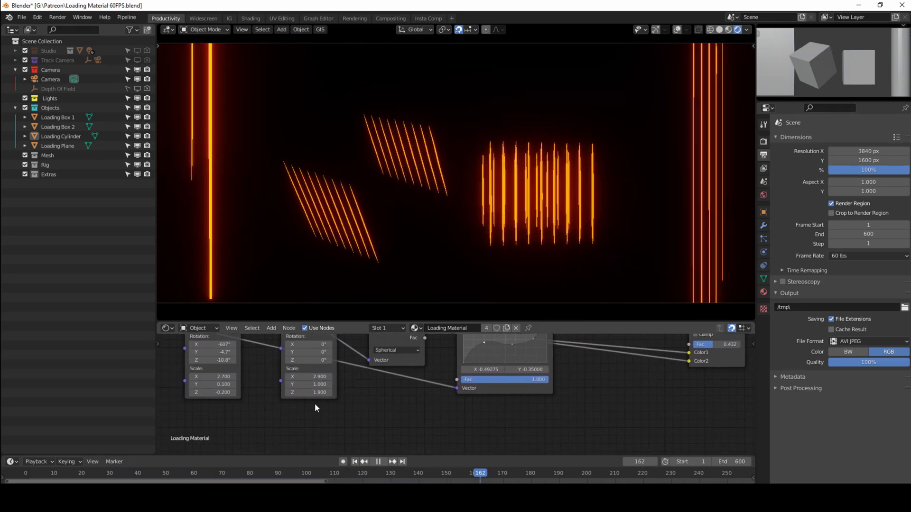
- Centre the view on the Mapping and Gradient Texture nodes and box-select the second Mapping node
middle_click_drag(315, 405, 401, 419)
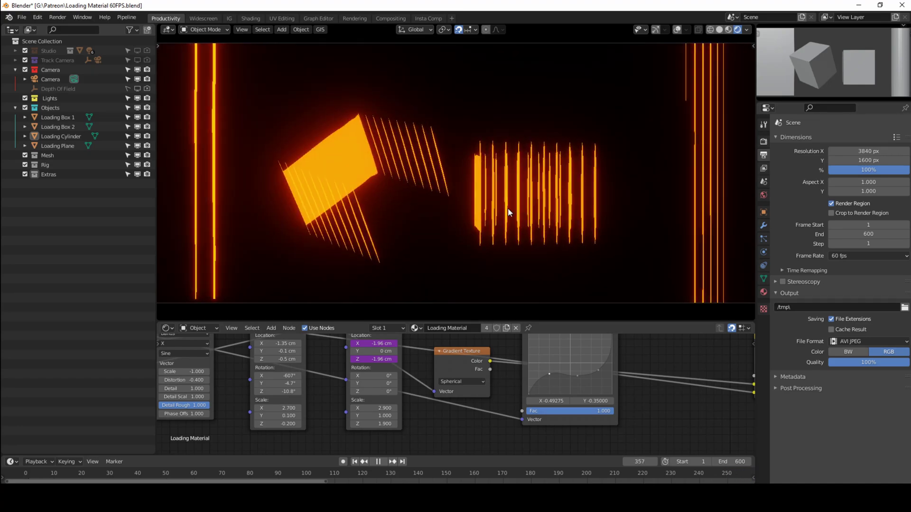
scroll(412, 411, "down", 3)
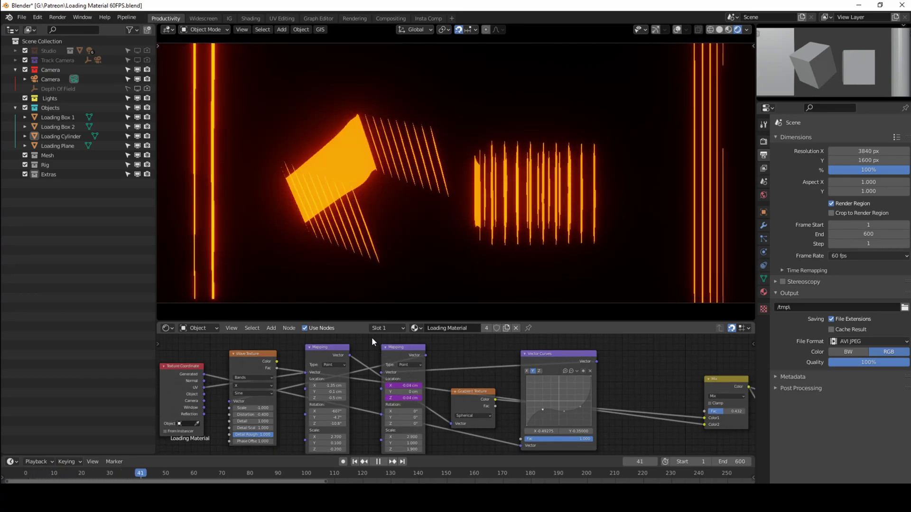
left_click_drag(372, 337, 444, 456)
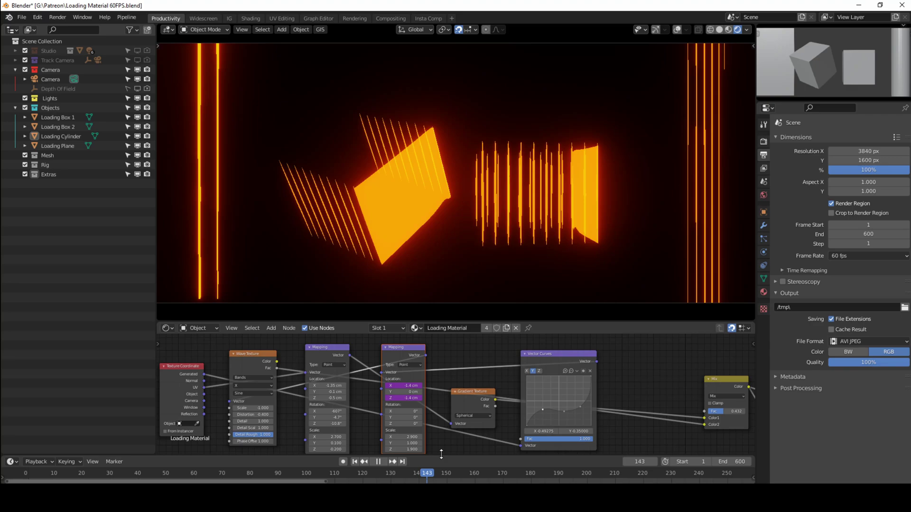
scroll(455, 393, "down", 1)
- With the second Mapping node selected, add a Frame around it through the Shift+A search
left_click_drag(380, 341, 441, 439)
key("shift+a")
type("f")
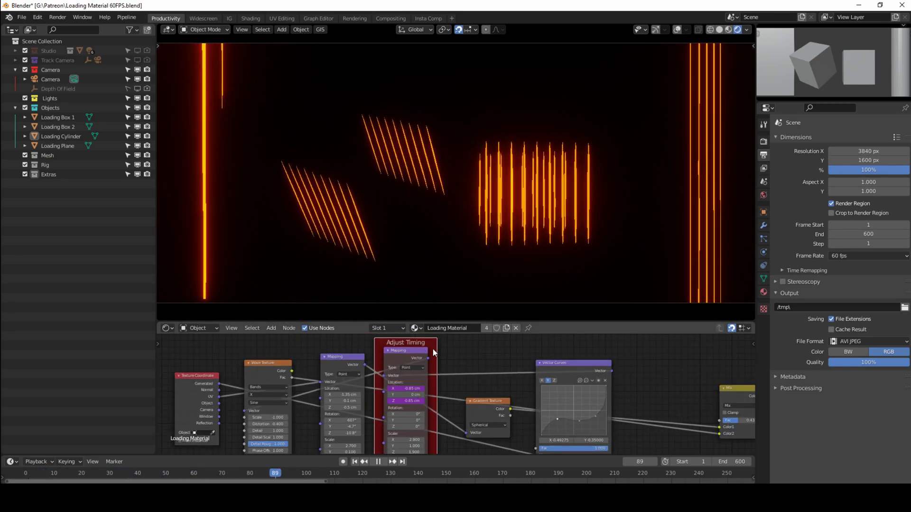
scroll(413, 392, "up", 5)
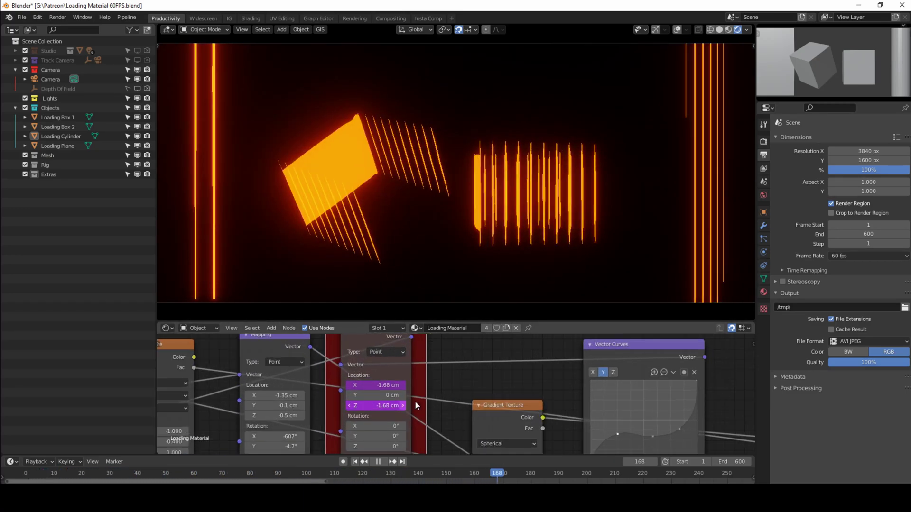
middle_click_drag(412, 384, 439, 397)
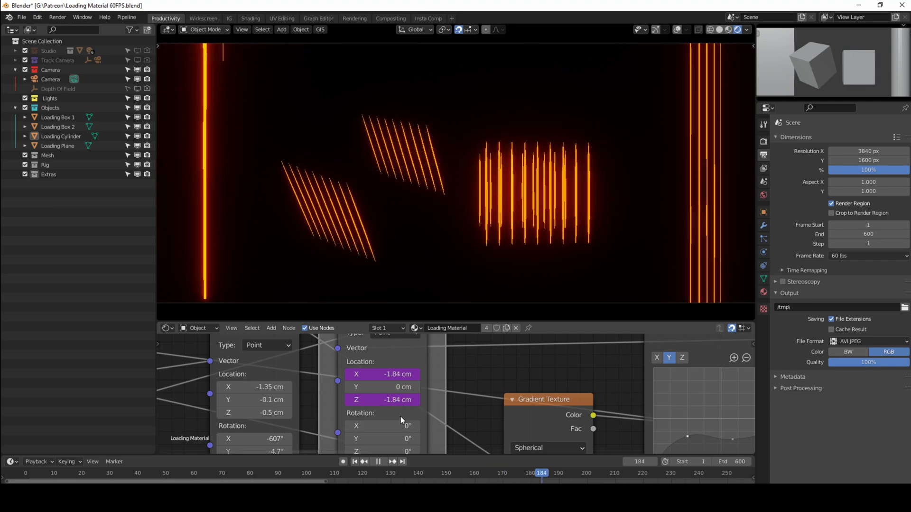
- Bring the timing Mapping node's Rotation fields into view and drag Rotation Z to 10.1°
scroll(401, 416, "down", 2)
scroll(409, 422, "up", 2)
middle_click_drag(417, 426, 418, 376)
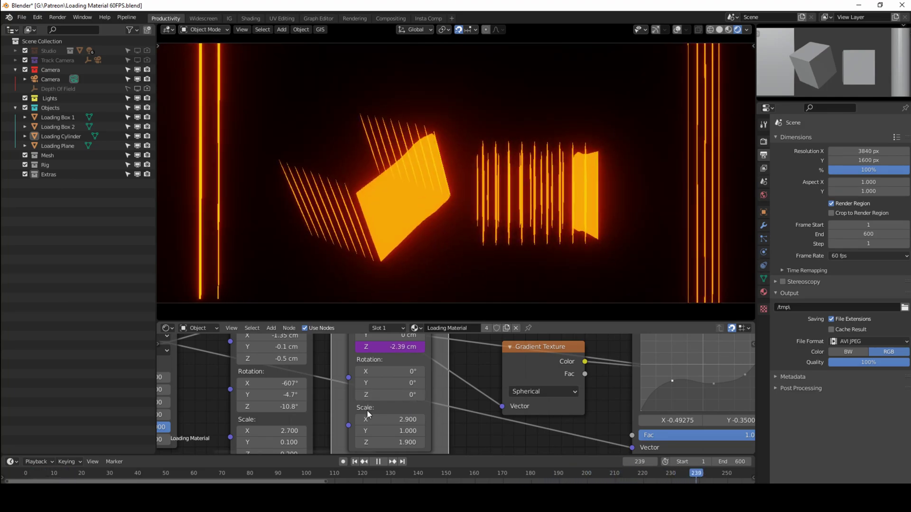
mouse_move(393, 394)
left_mouse_down()
mouse_move(408, 394)
mouse_move(399, 395)
left_mouse_up()
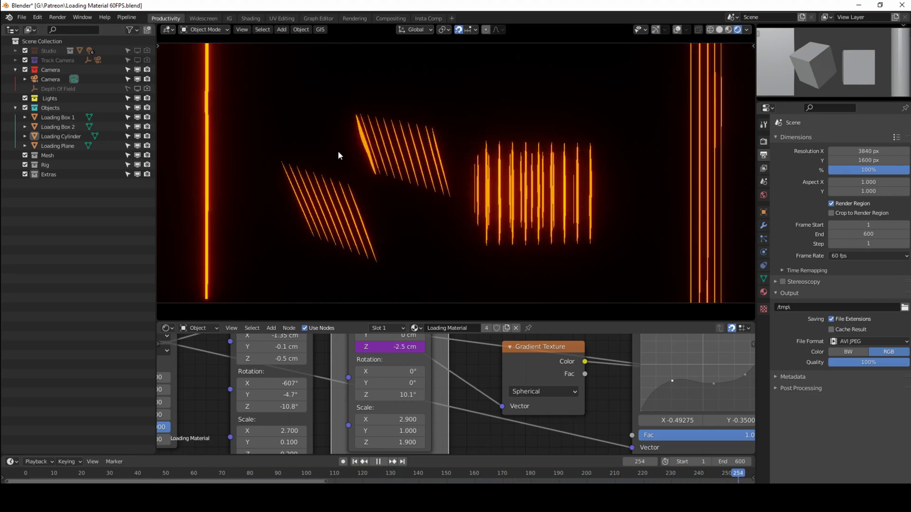
- Switch the viewport to Solid shading to inspect the objects, then back to Rendered
key("z")
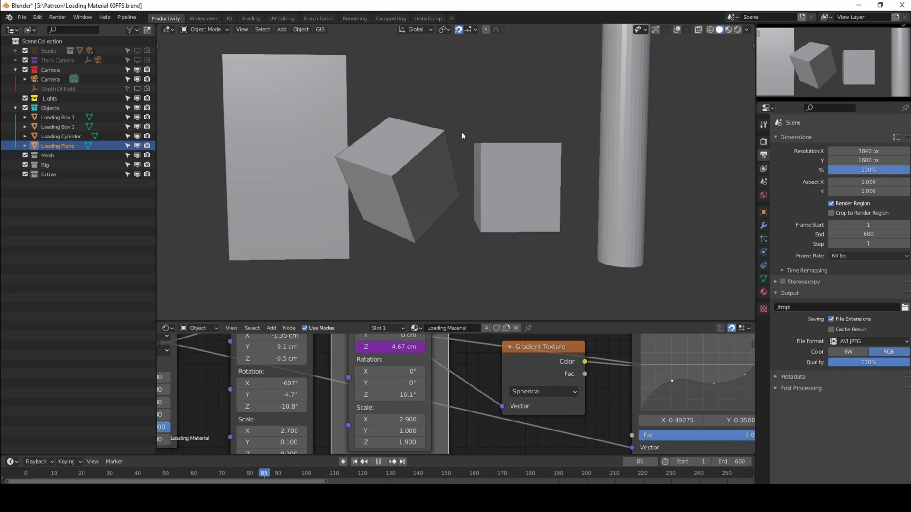
key("z")
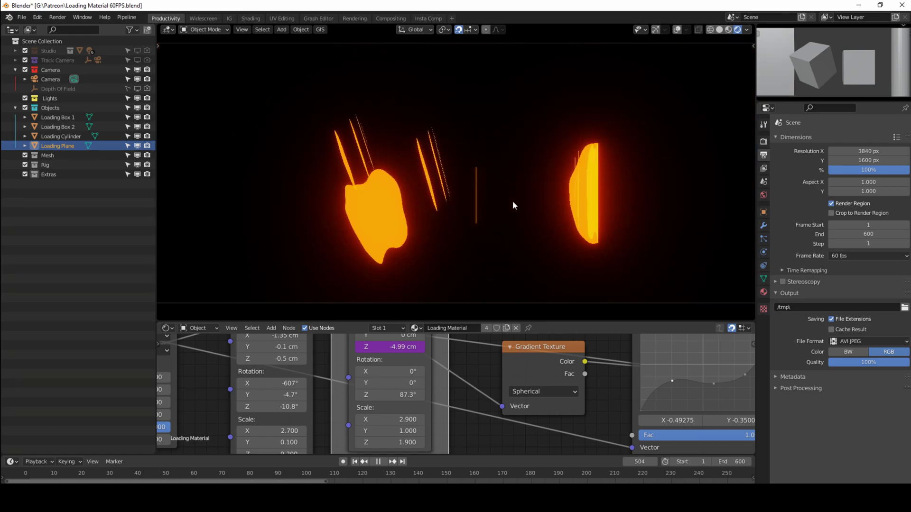
- Toggle solid and rendered shading, then raise the Mapping Rotation Z from 87.3° to 202°
key("z")
left_click(630, 194)
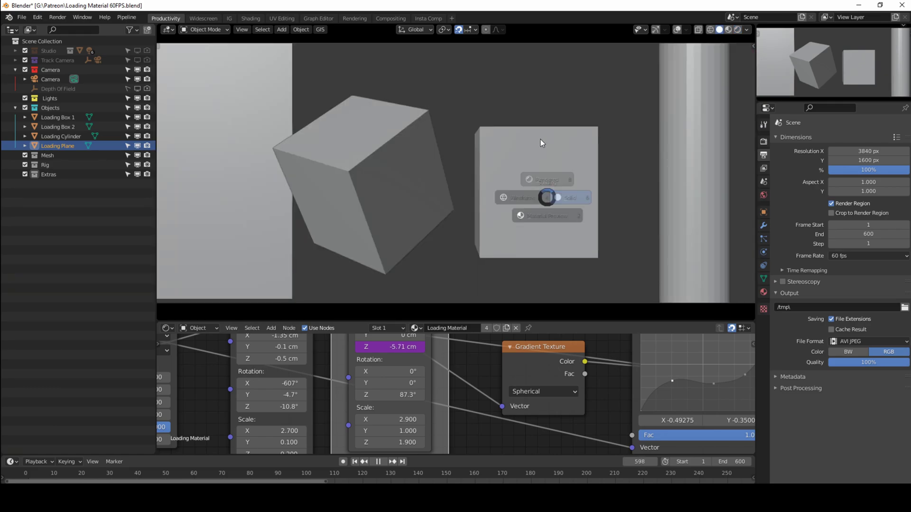
left_click(540, 140)
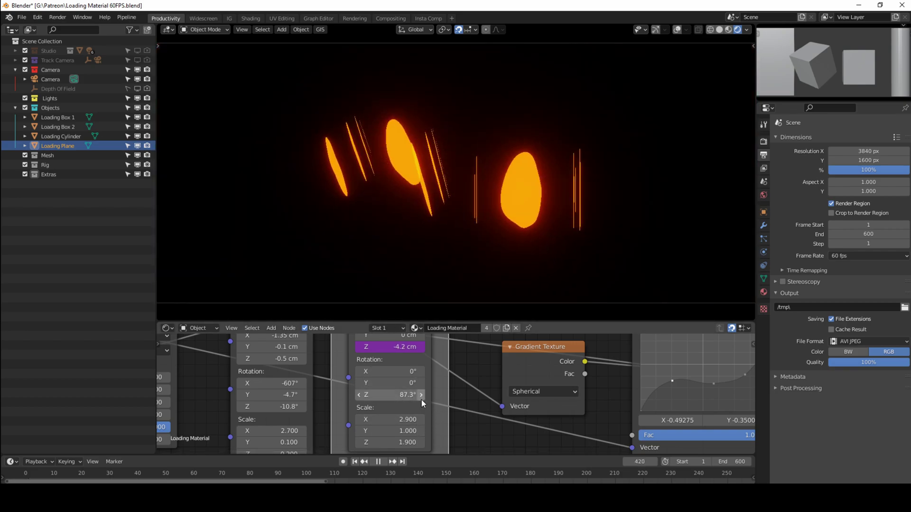
left_click_drag(418, 395, 362, 399)
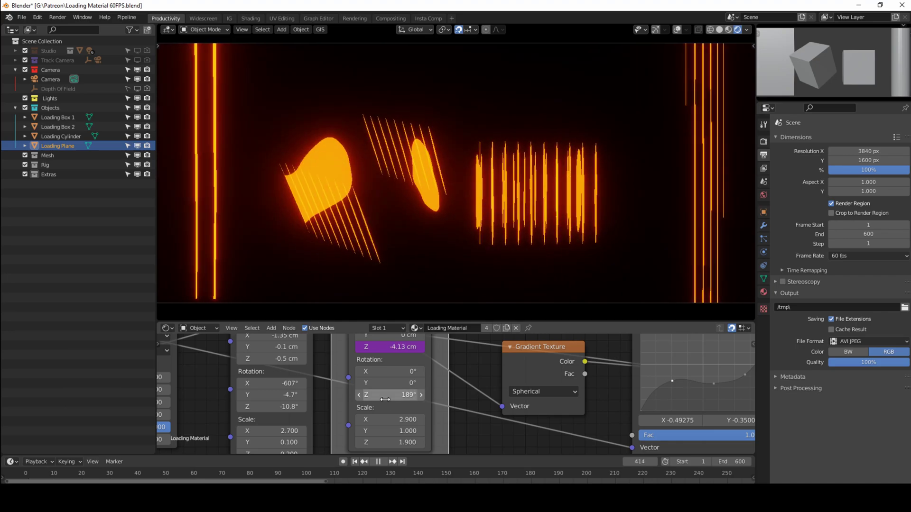
left_click_drag(386, 400, 396, 400)
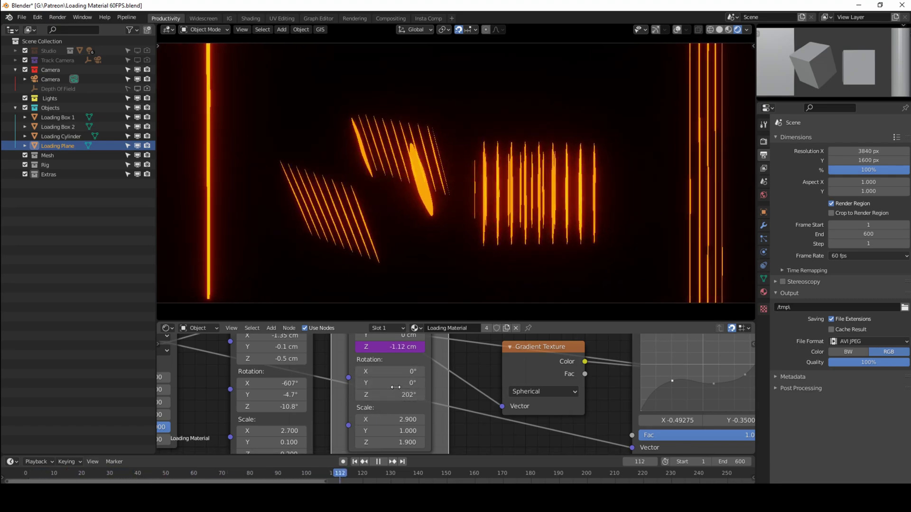
- Tilt the Mapping node's Rotation X from 0° to about 131° and zoom out the node editor
mouse_move(396, 372)
left_mouse_down()
mouse_move(407, 372)
mouse_move(396, 371)
left_mouse_up()
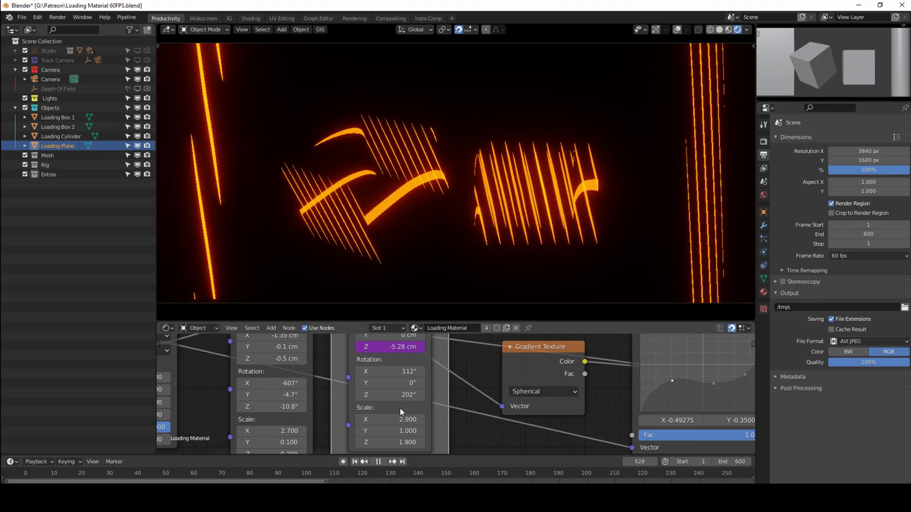
left_click_drag(390, 372, 401, 394)
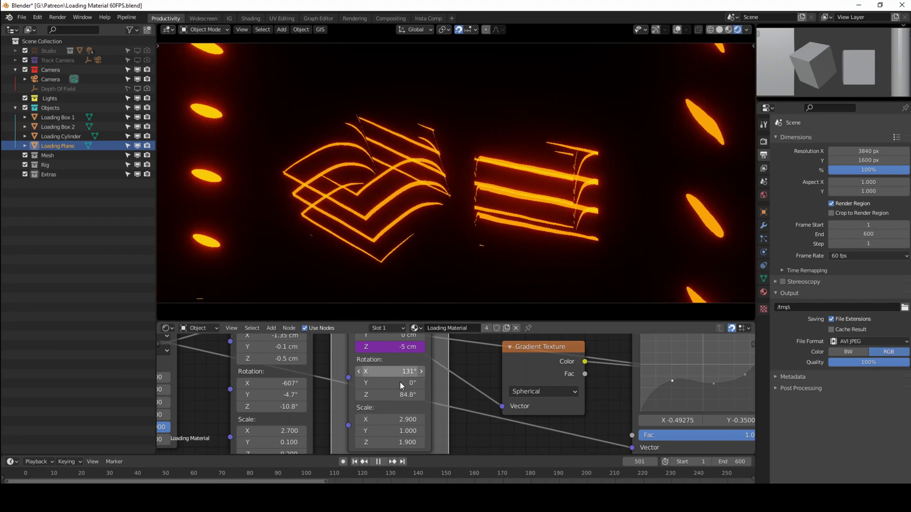
scroll(617, 402, "down", 4)
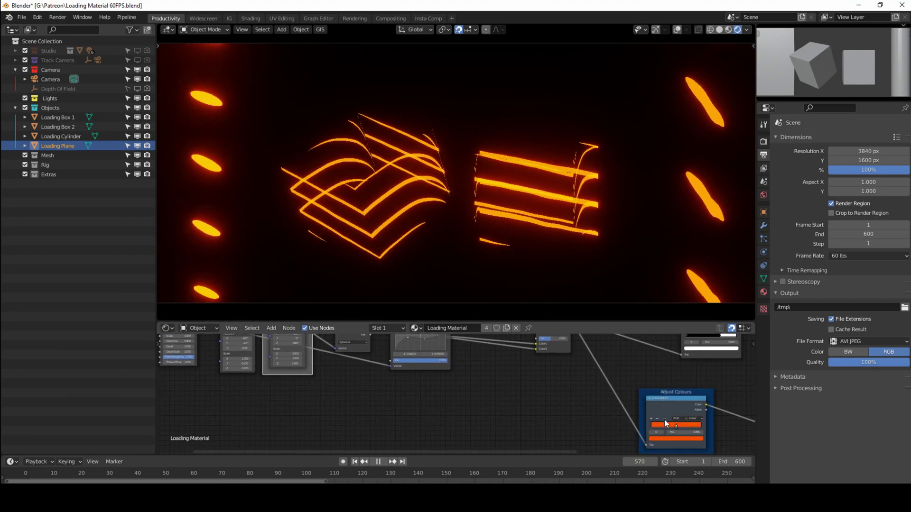
- Change the Adjust Colours glow swatch from orange to light blue on the colour wheel
left_click(671, 439)
left_click_drag(670, 396, 682, 371)
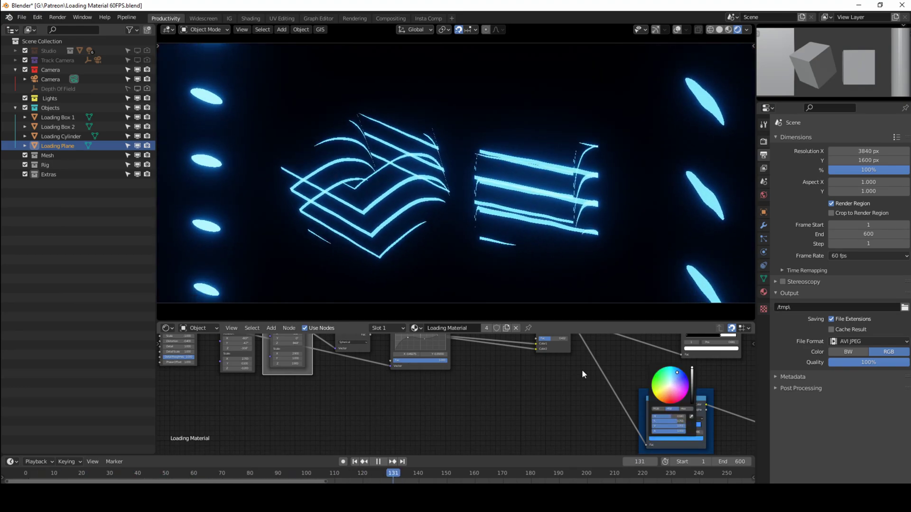
scroll(386, 405, "up", 6)
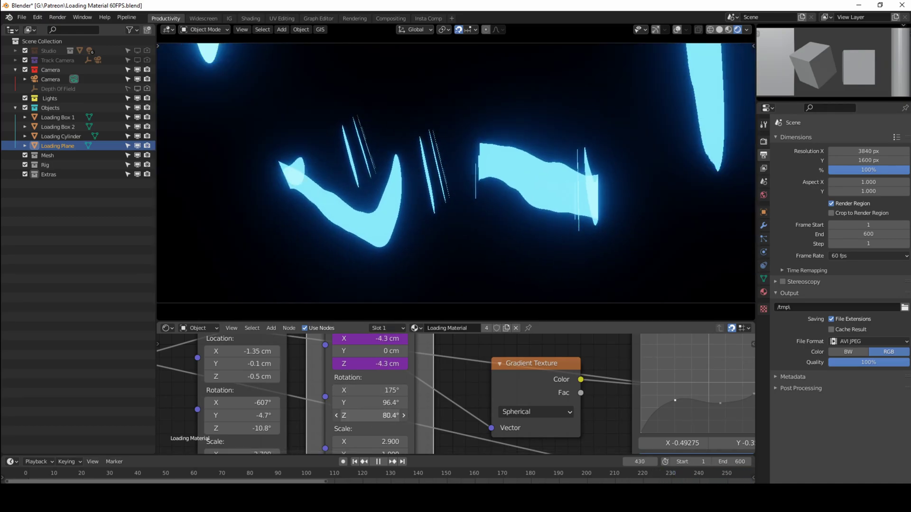
- Find the Adjust Colours node and change its glow colour from blue to green
scroll(554, 421, "down", 3)
middle_click_drag(553, 420, 471, 394)
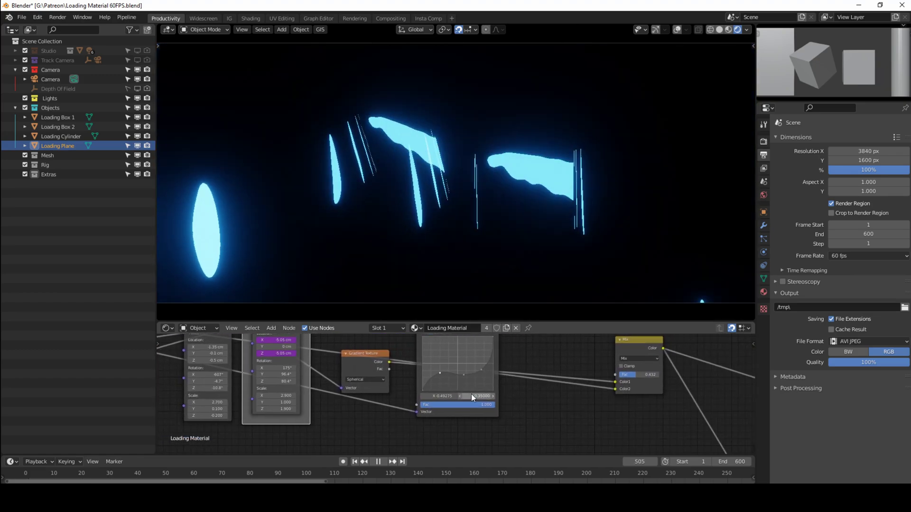
scroll(471, 394, "up", 2)
scroll(632, 443, "down", 2)
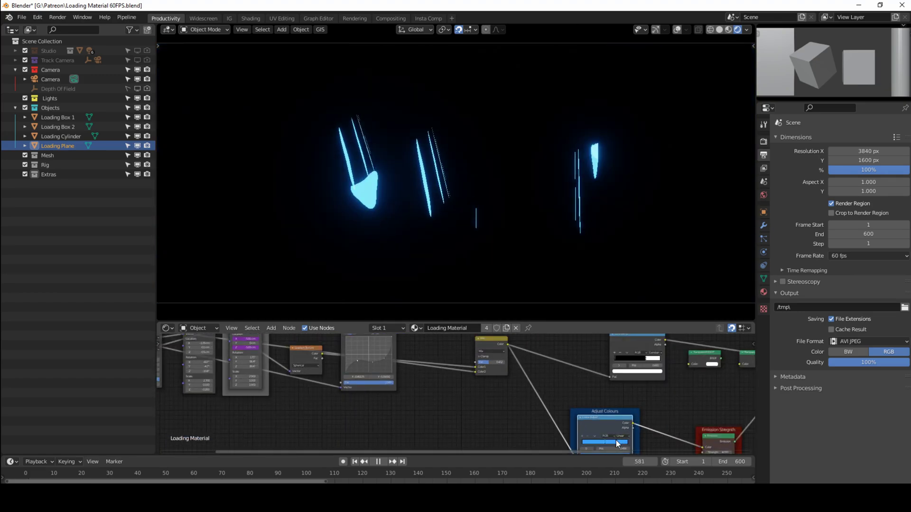
middle_click_drag(616, 443, 607, 423)
left_click(593, 431)
left_click_drag(589, 383, 572, 381)
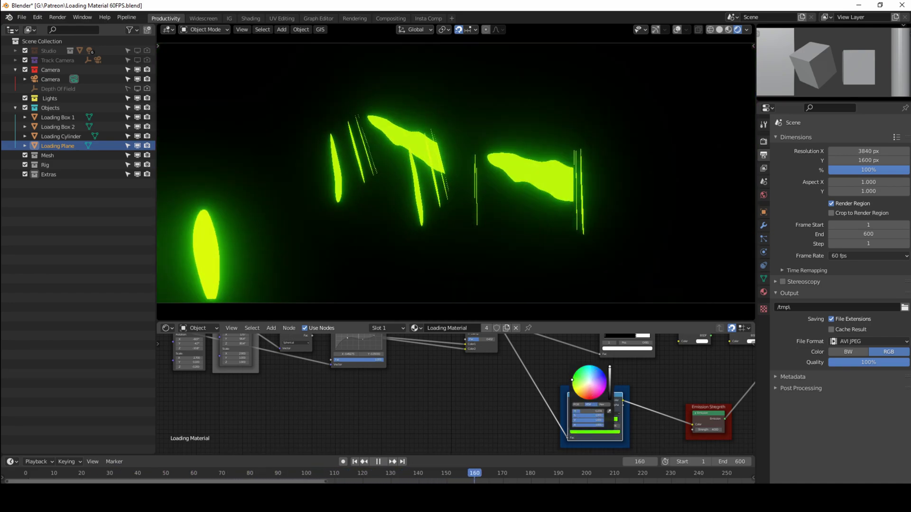
- Pan the node view across Adjust Colours to the texture, mapping and curve nodes
middle_click_drag(659, 431, 553, 415)
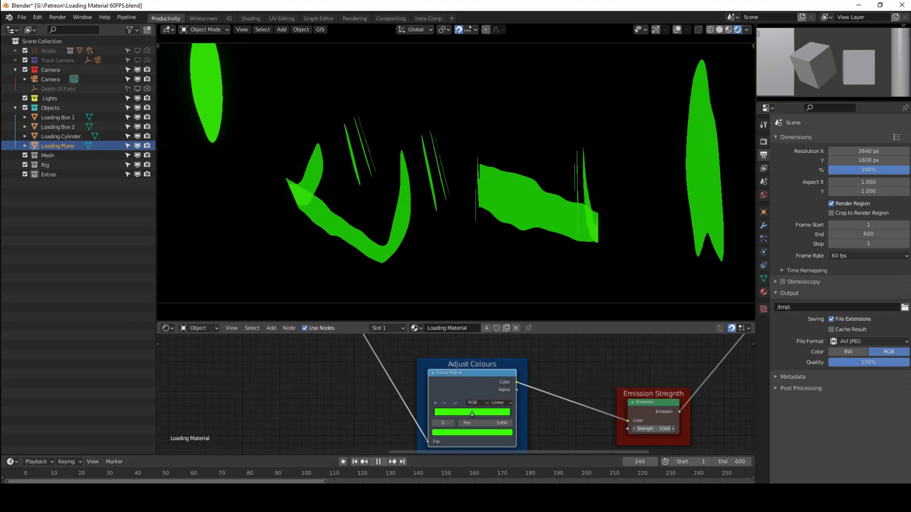
middle_click_drag(408, 406, 503, 434)
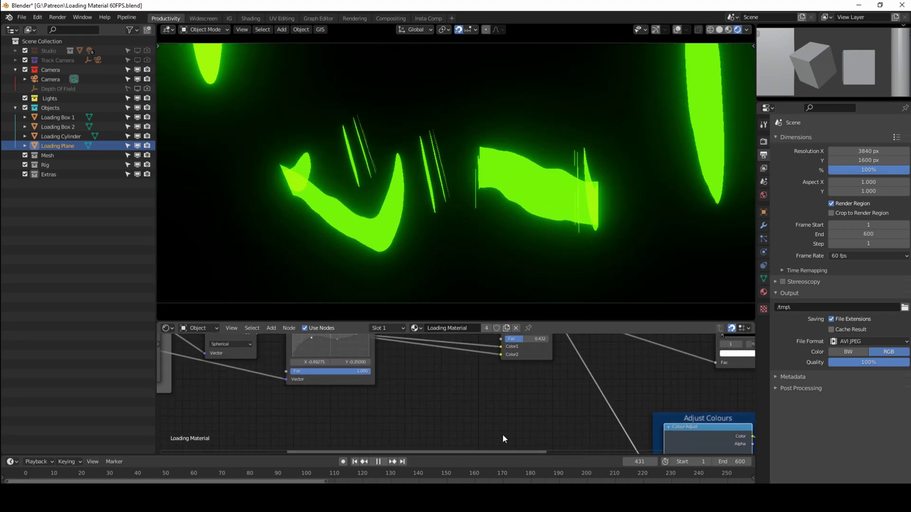
middle_click_drag(379, 408, 352, 380)
- Inspect the Vector Curves, Mix, ColorRamp and Transparent BSDF nodes of the green material
scroll(389, 405, "up", 3)
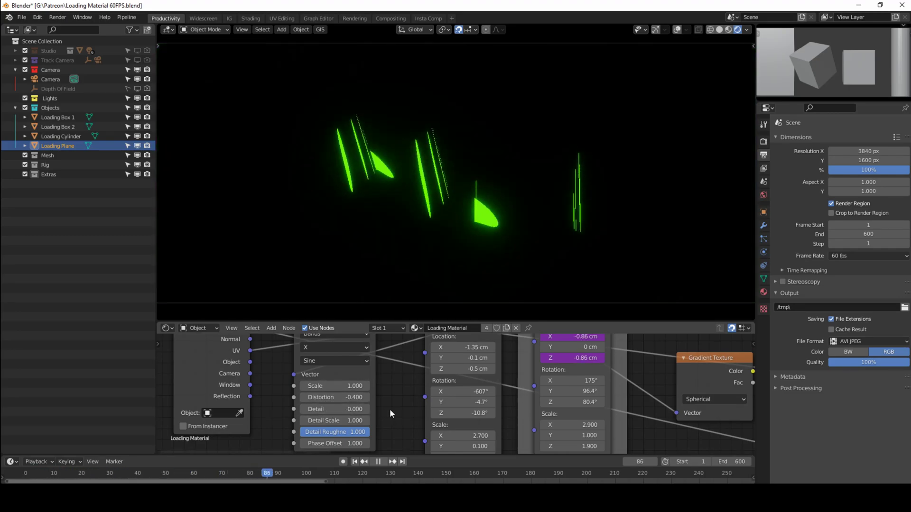
scroll(536, 393, "down", 3)
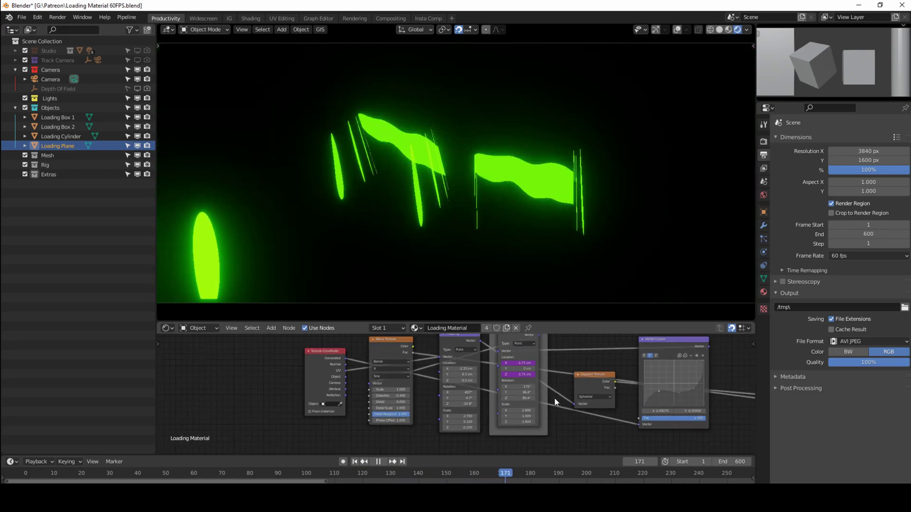
middle_click_drag(554, 397, 386, 395)
scroll(577, 392, "up", 3)
middle_click_drag(578, 392, 379, 418)
middle_click_drag(509, 412, 349, 398)
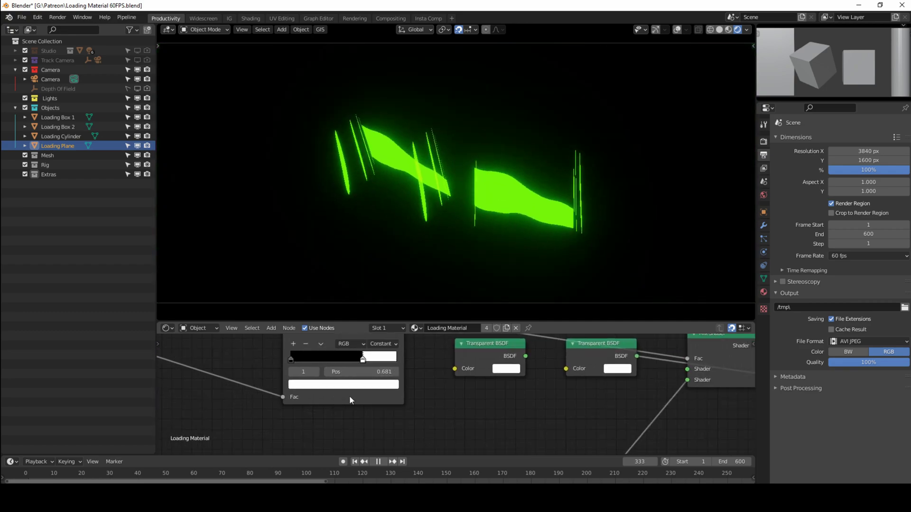